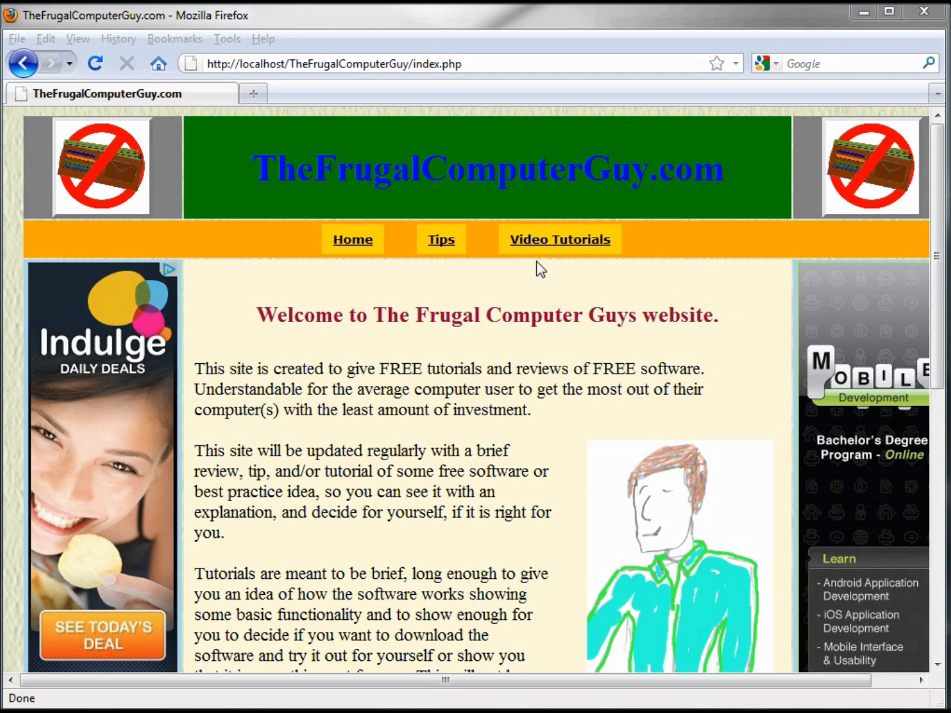
# - Go from the site's Video Tutorials page to the Office: Spreadsheet tutorial page
pyautogui.click(559, 244)
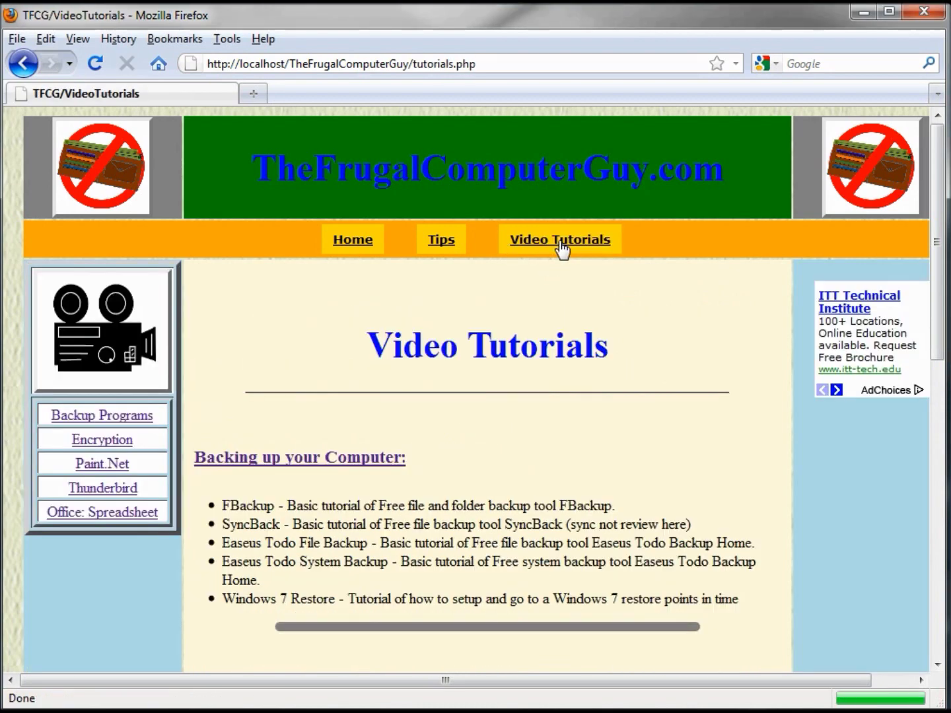
pyautogui.click(108, 519)
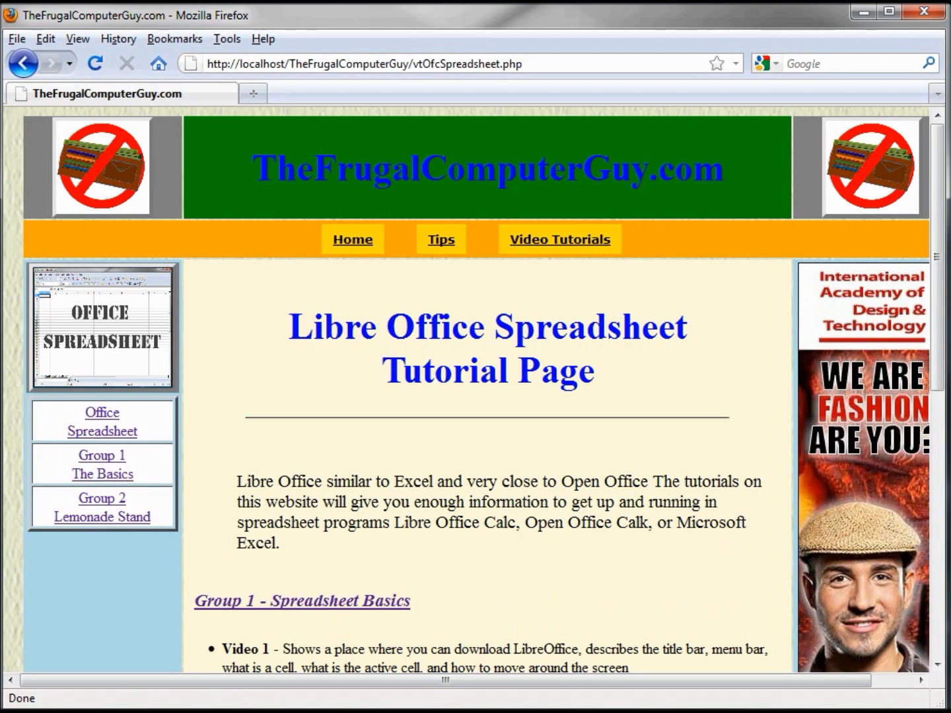
# - Switch from Firefox to the LibreOffice Calc window with the team contact list
pyautogui.hotkey('alt', 'Tab')
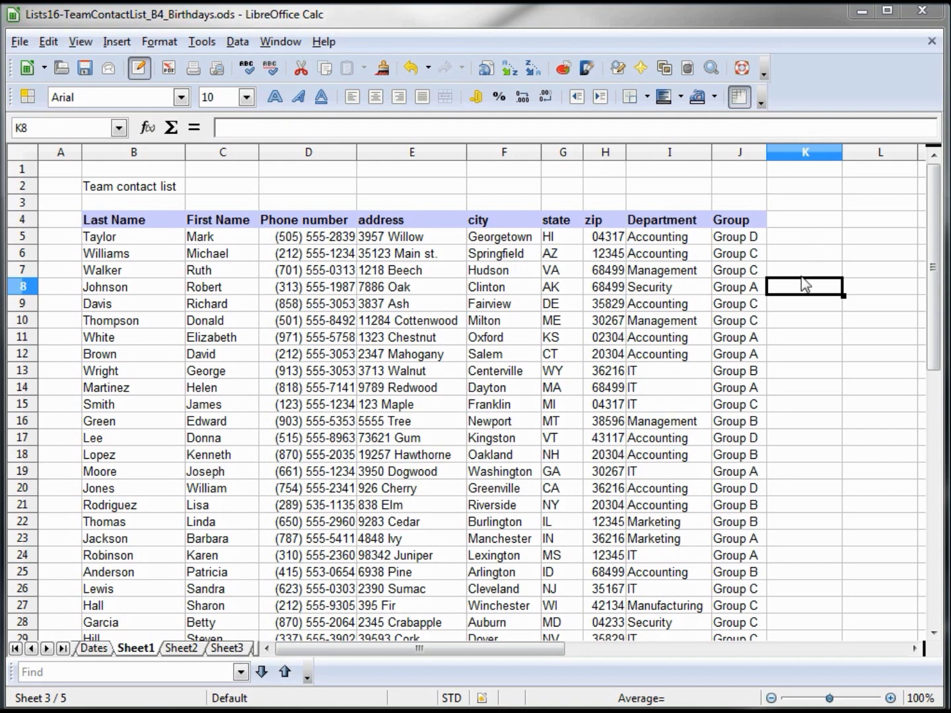
# - Enter =TODAY() in cell K8 so it displays the date 08/04/11
pyautogui.write('=')
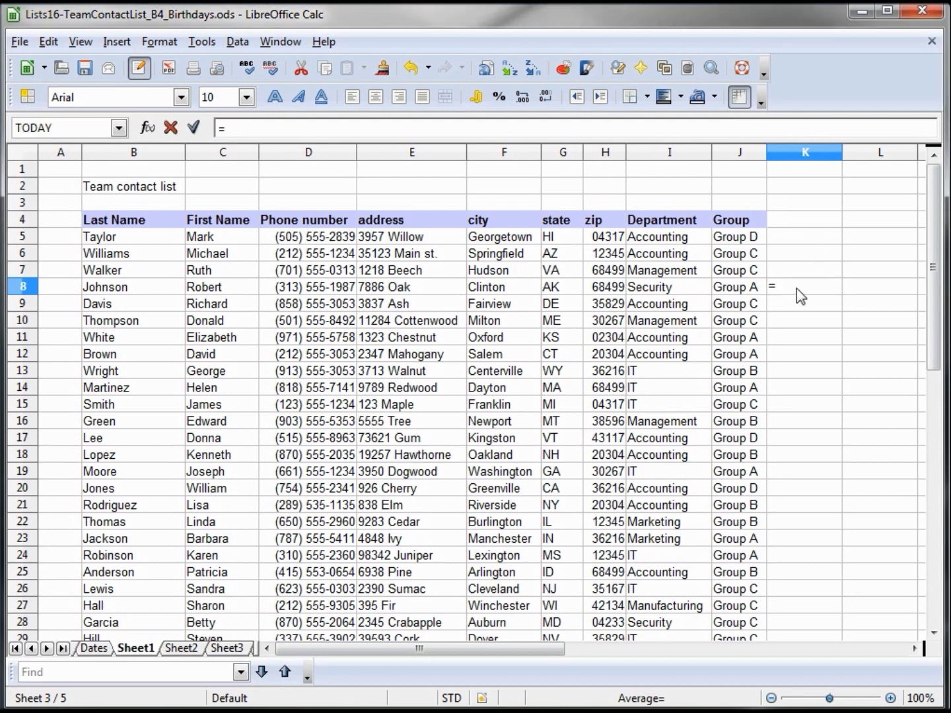
pyautogui.write('Today()')
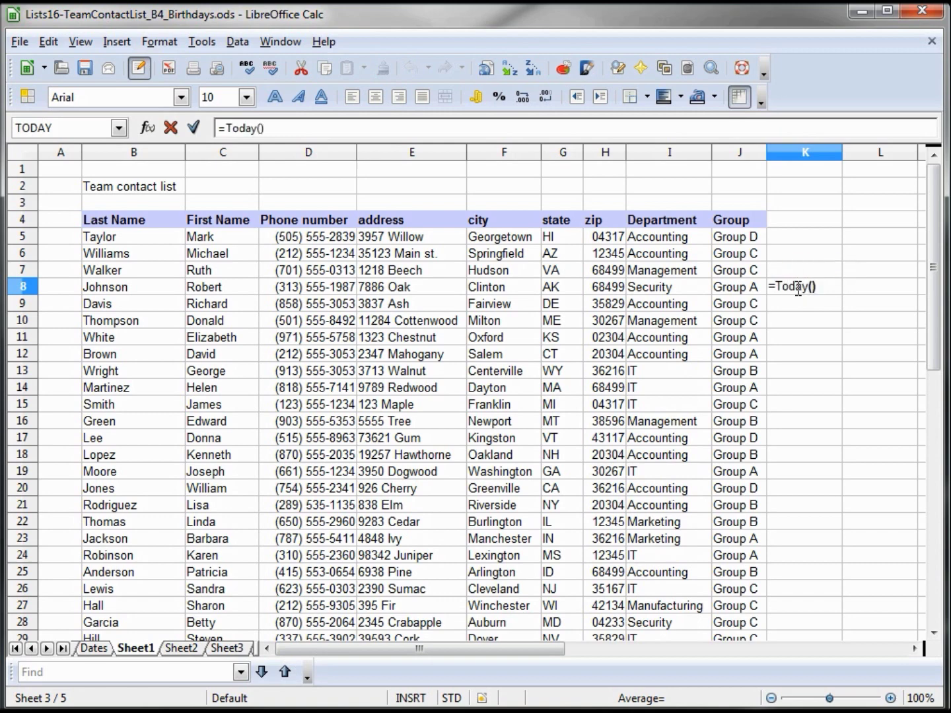
pyautogui.press('Return')
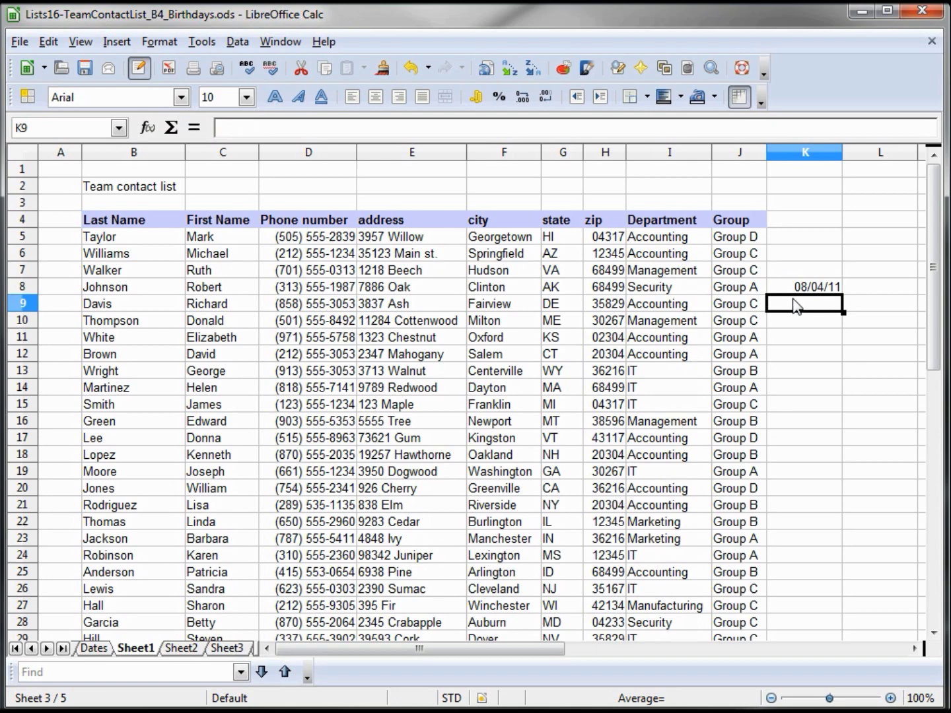
pyautogui.click(805, 289)
pyautogui.rightClick(806, 291)
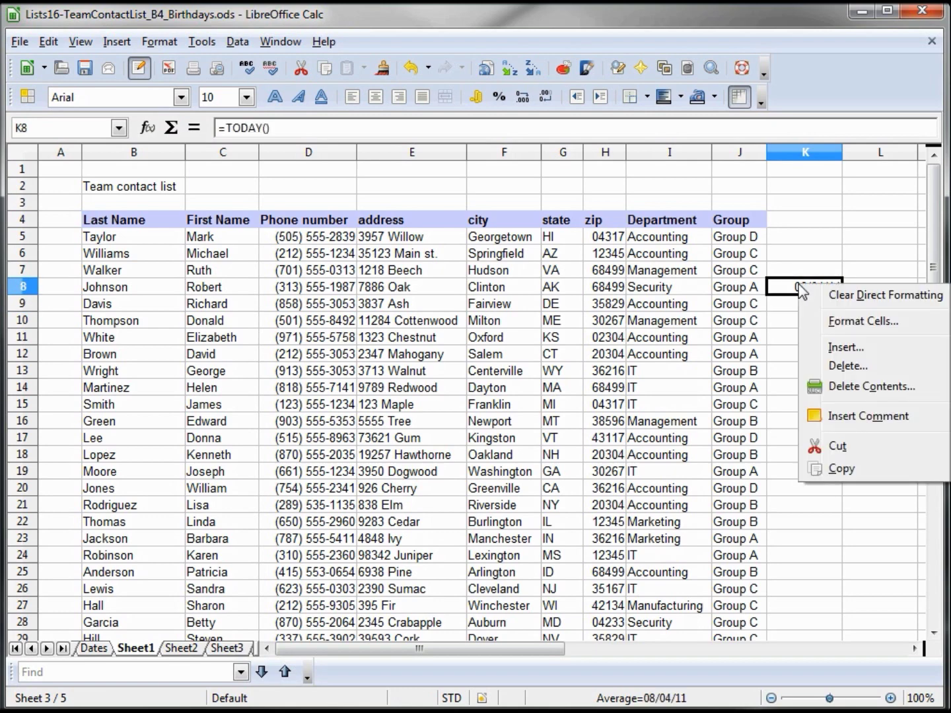
# - Give K8 the plain -1234 number format so it shows 40759, then switch to DateAndTime.ods
pyautogui.click(863, 321)
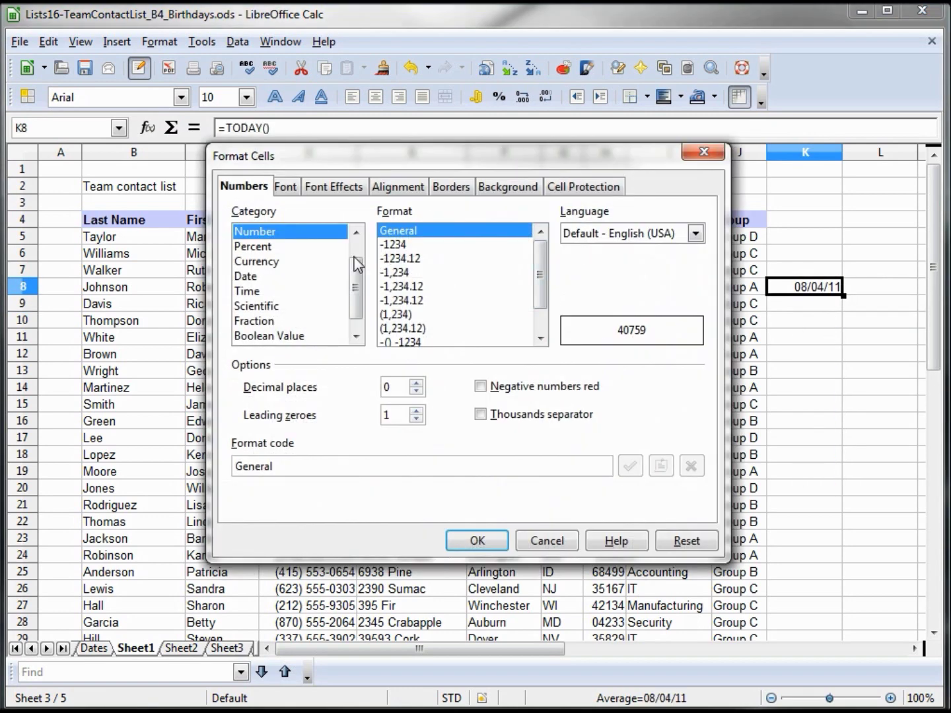
pyautogui.click(393, 244)
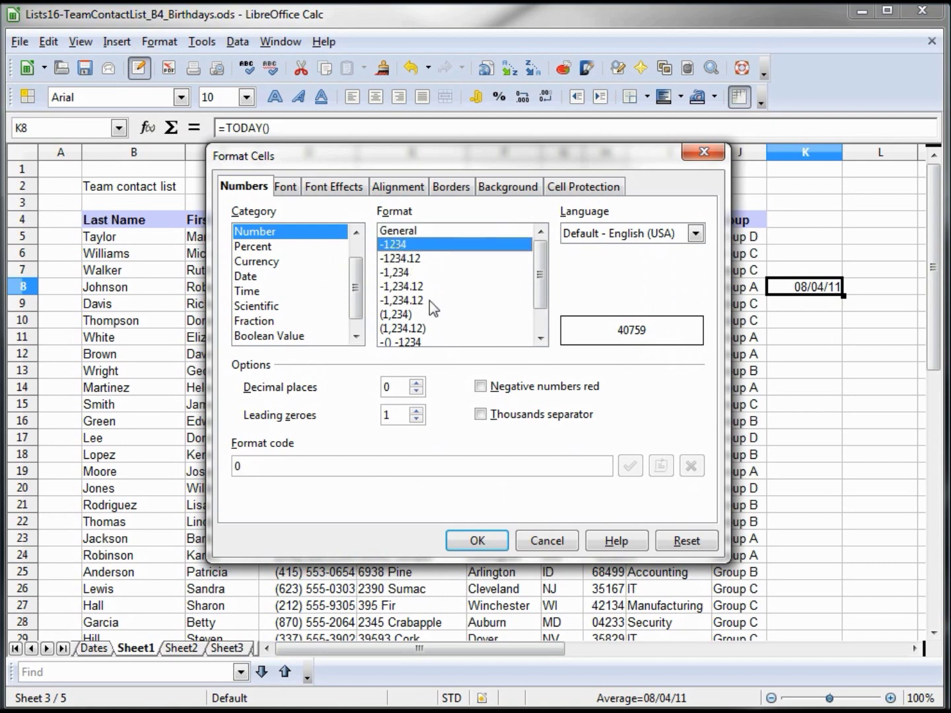
pyautogui.click(477, 540)
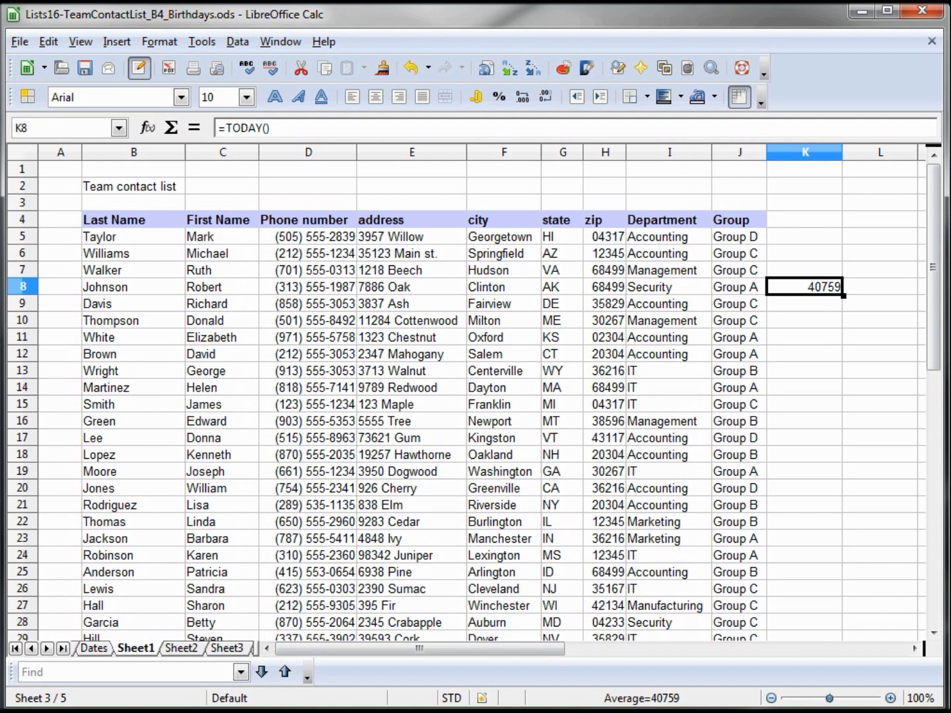
pyautogui.hotkey('alt', 'Tab')
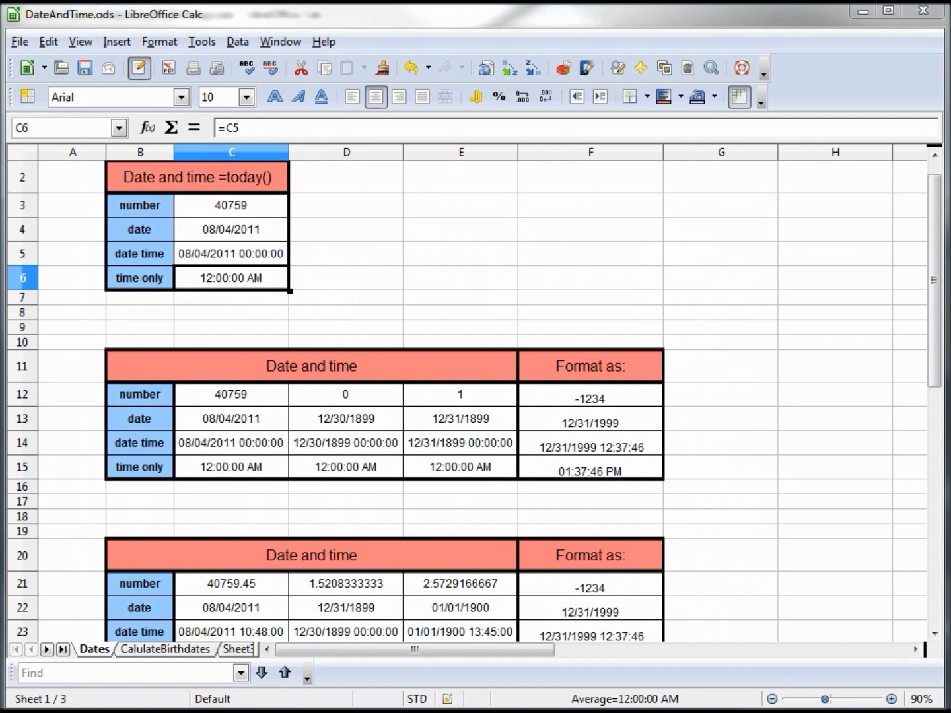
pyautogui.click(209, 205)
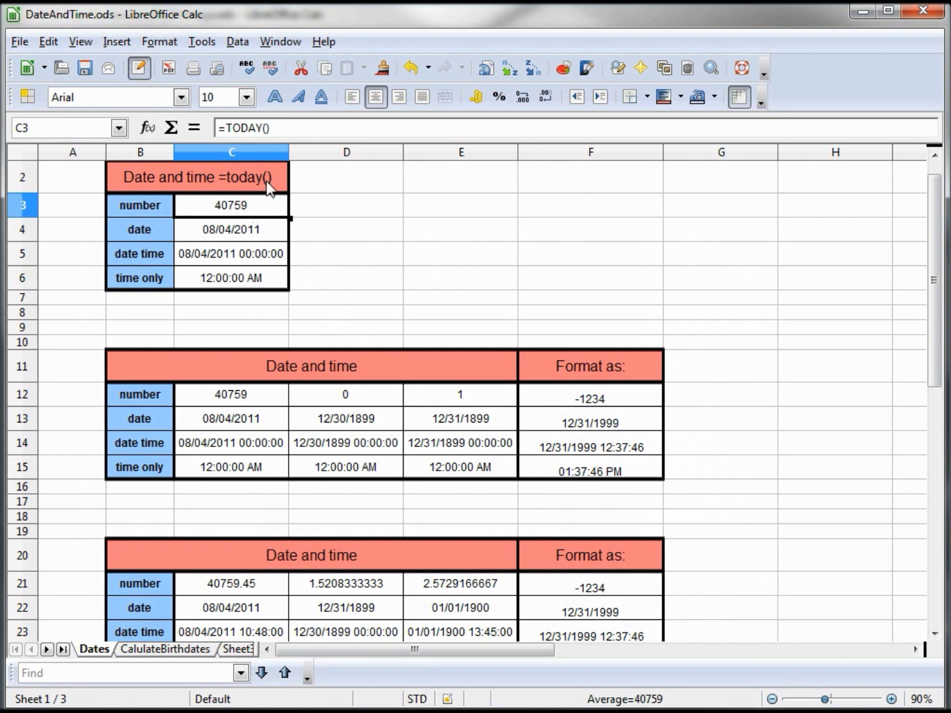
pyautogui.click(248, 238)
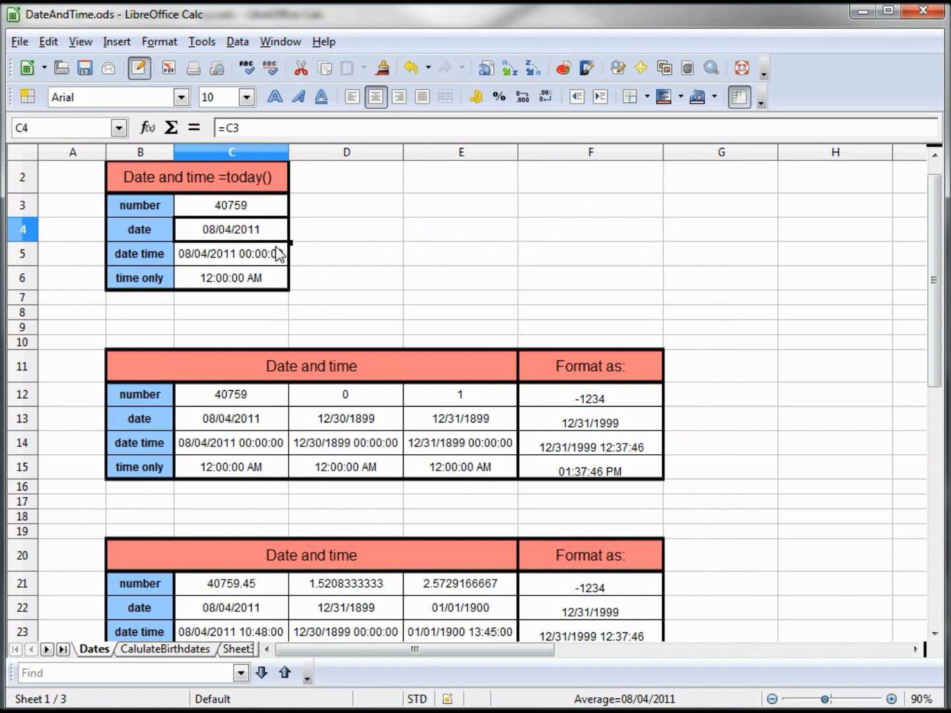
pyautogui.click(263, 258)
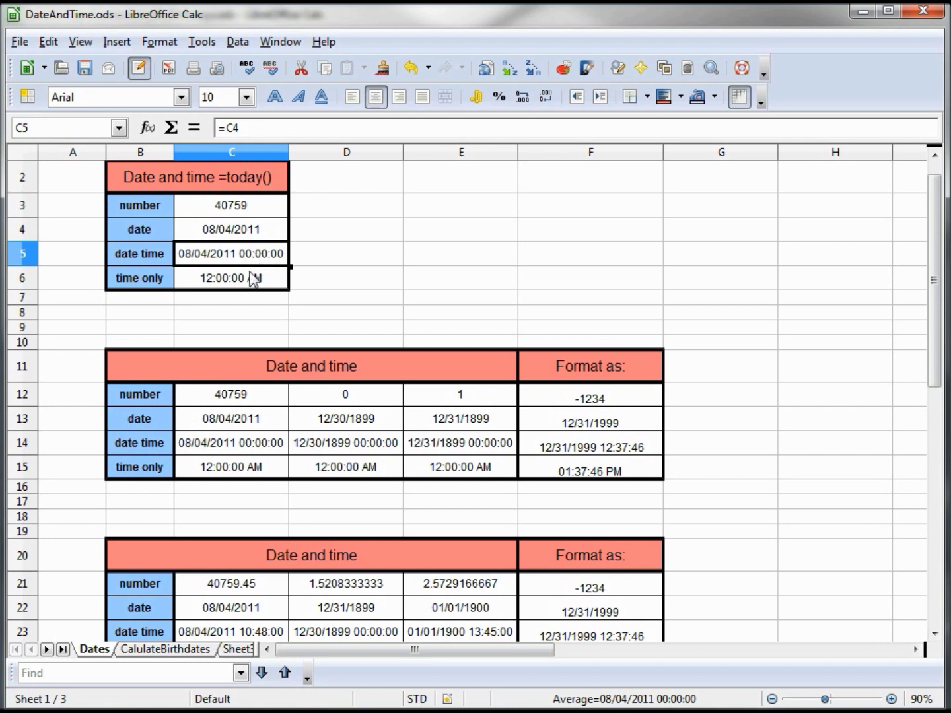
pyautogui.click(236, 281)
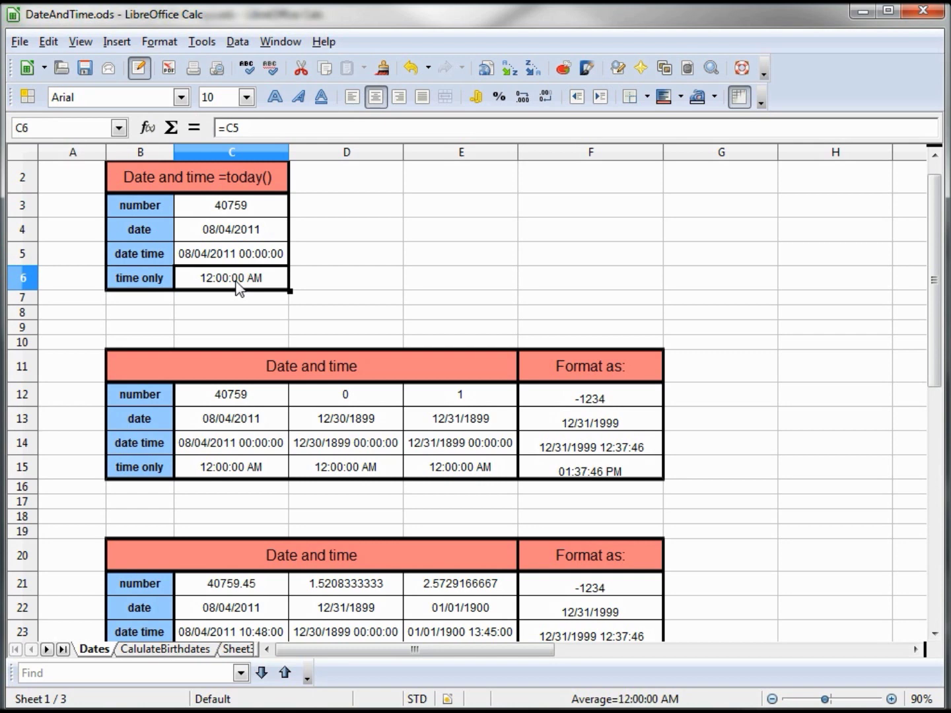
pyautogui.click(250, 230)
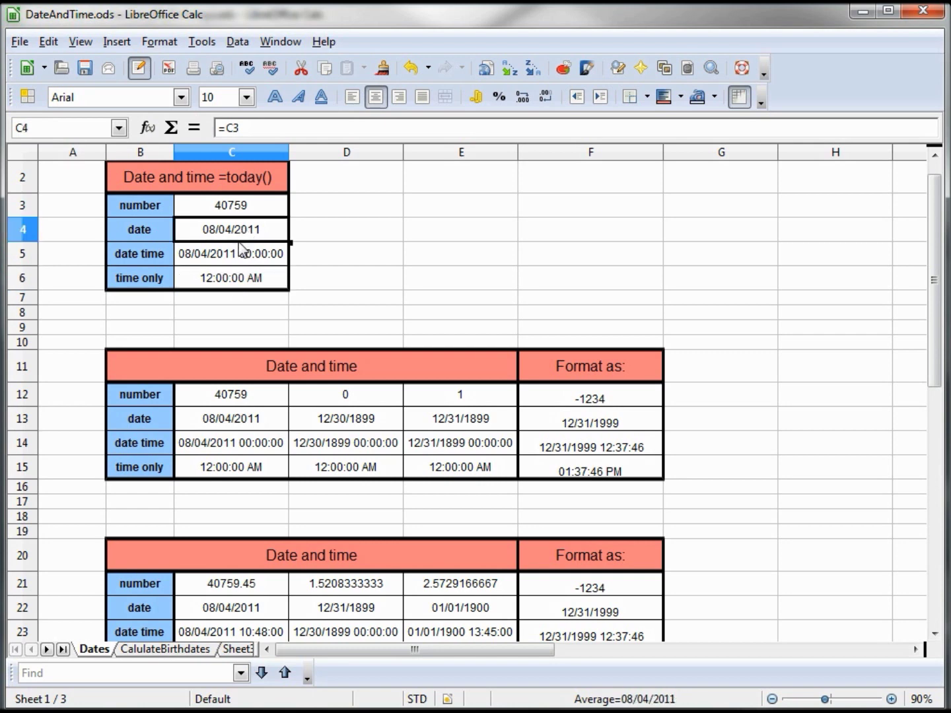
pyautogui.click(245, 260)
pyautogui.click(247, 278)
pyautogui.scroll(-2, 332, 257)
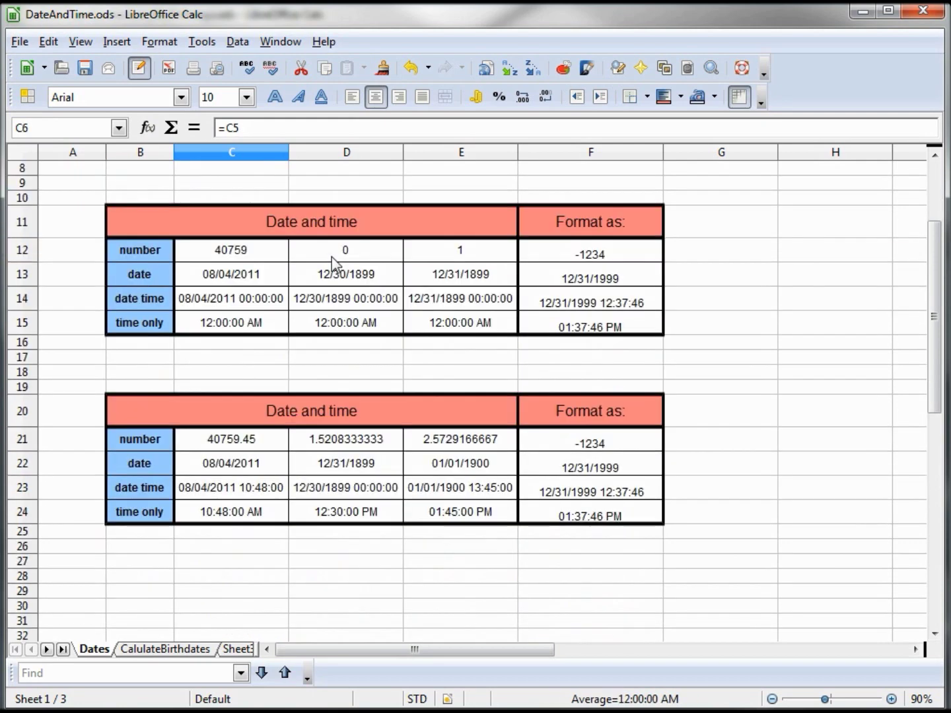
pyautogui.click(242, 253)
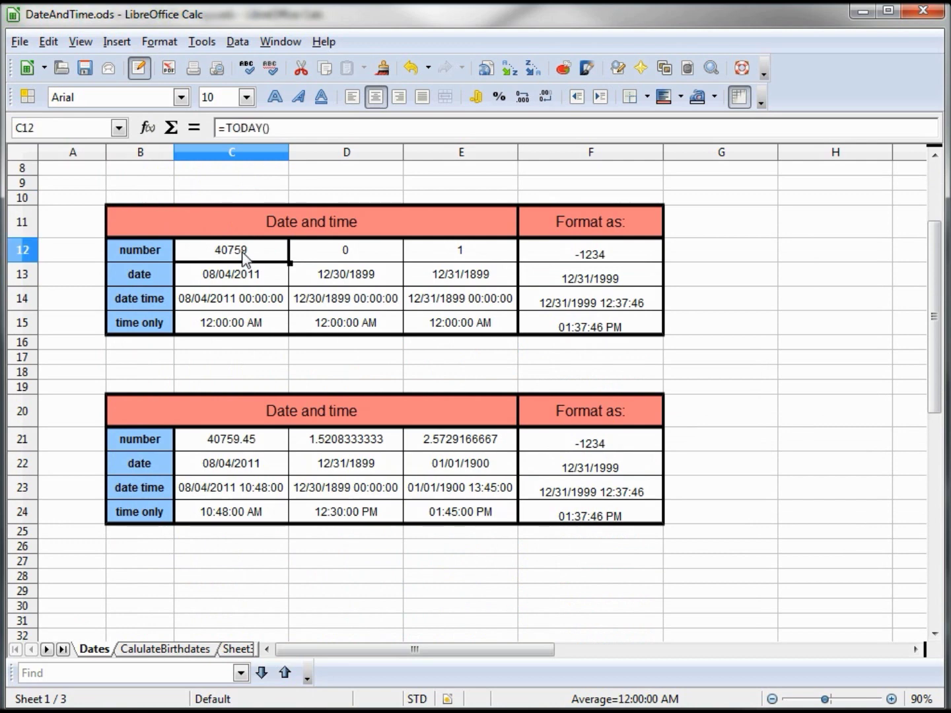
pyautogui.click(366, 258)
pyautogui.click(377, 277)
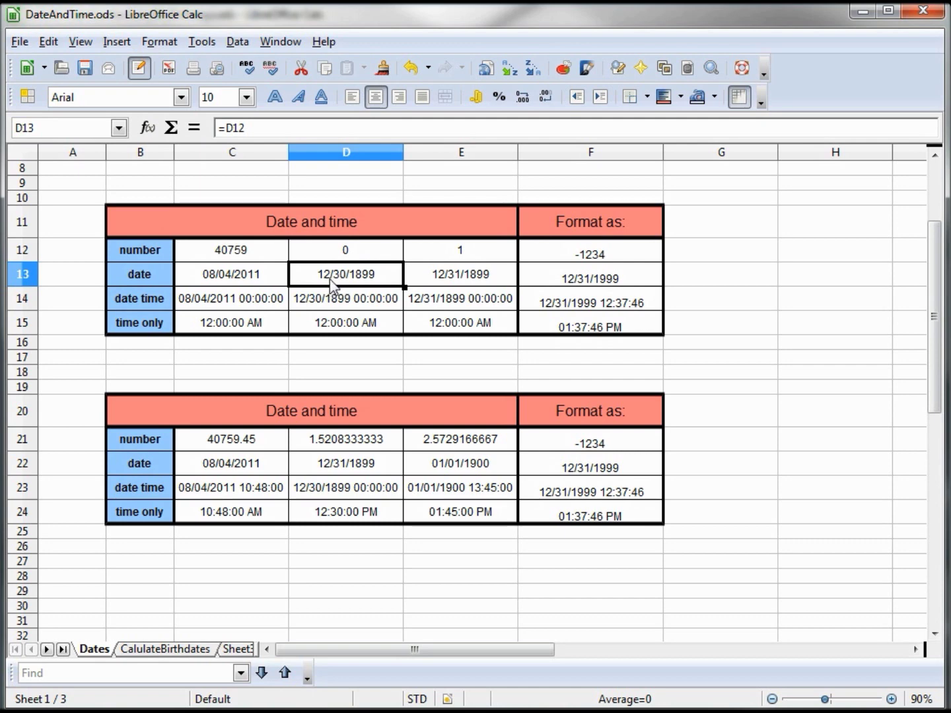
pyautogui.click(435, 258)
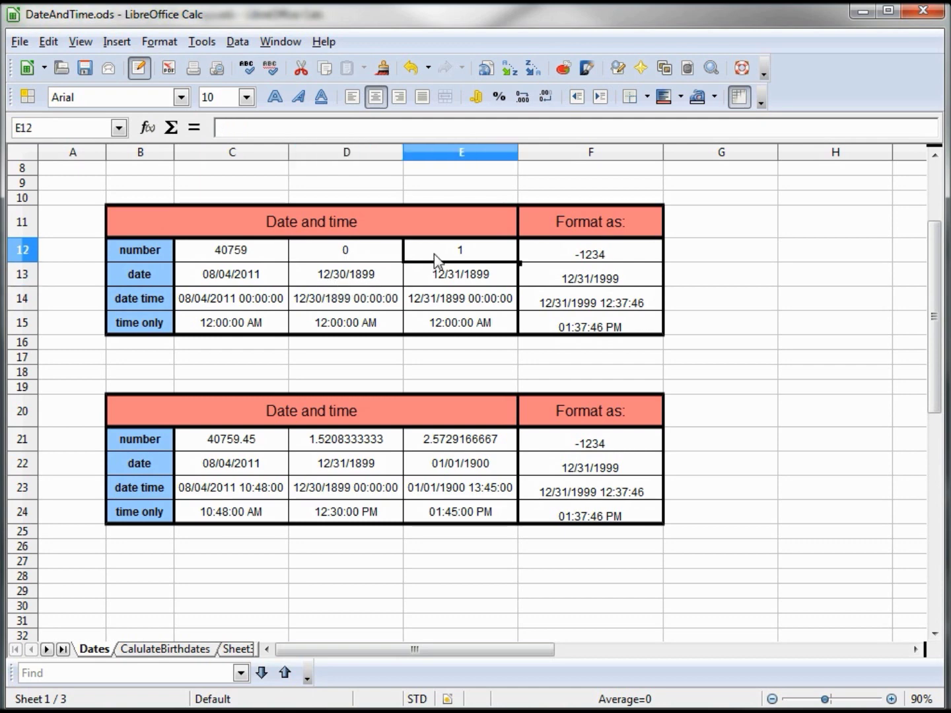
pyautogui.click(441, 280)
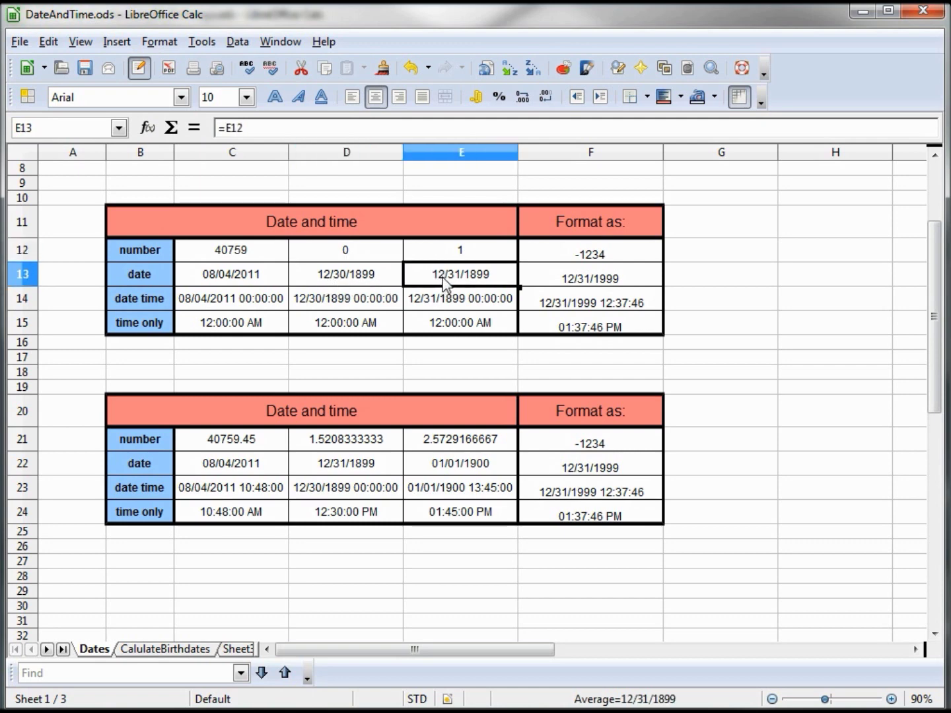
pyautogui.click(621, 256)
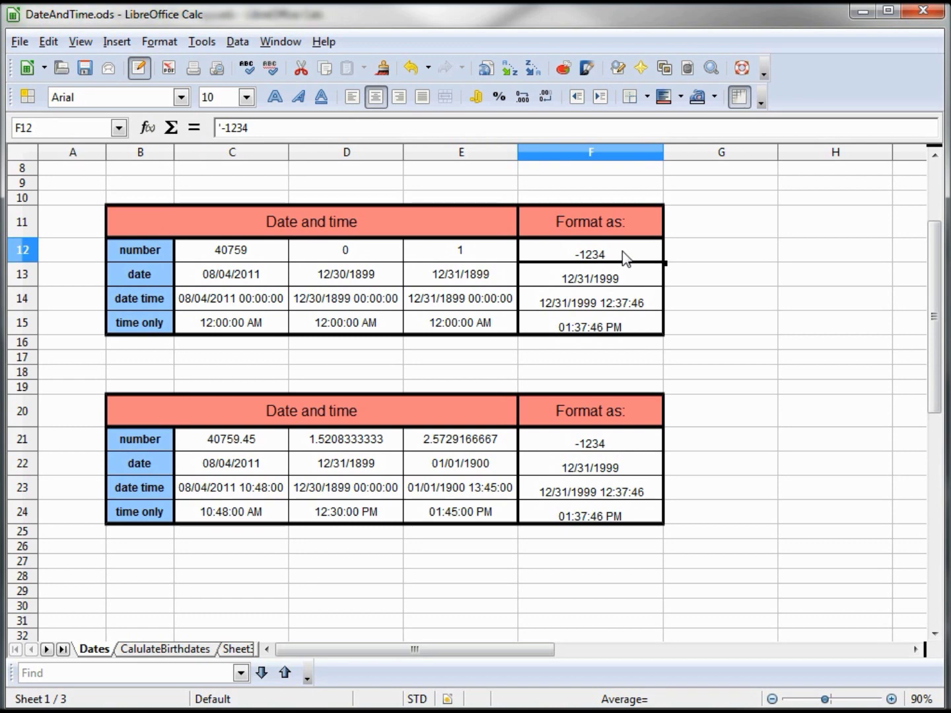
pyautogui.click(623, 283)
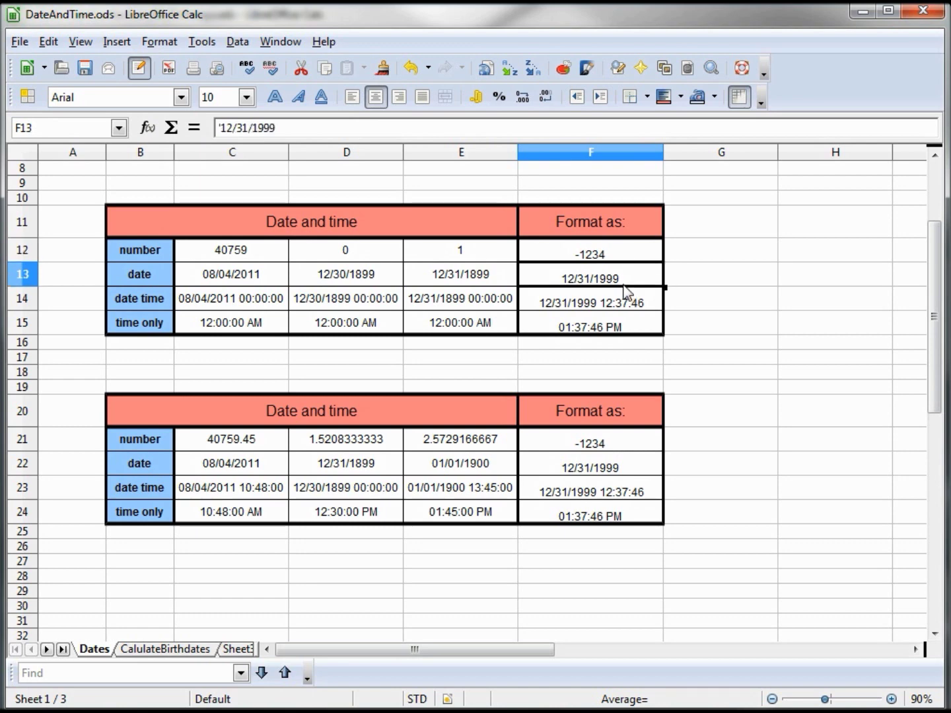
pyautogui.click(621, 304)
pyautogui.click(618, 326)
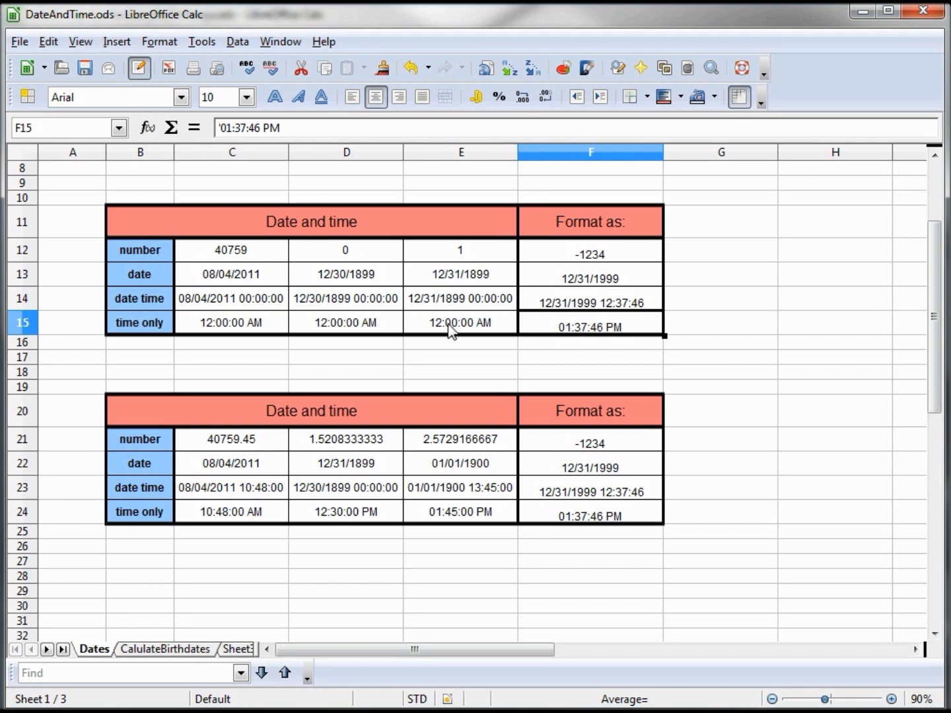
pyautogui.click(235, 283)
pyautogui.click(245, 299)
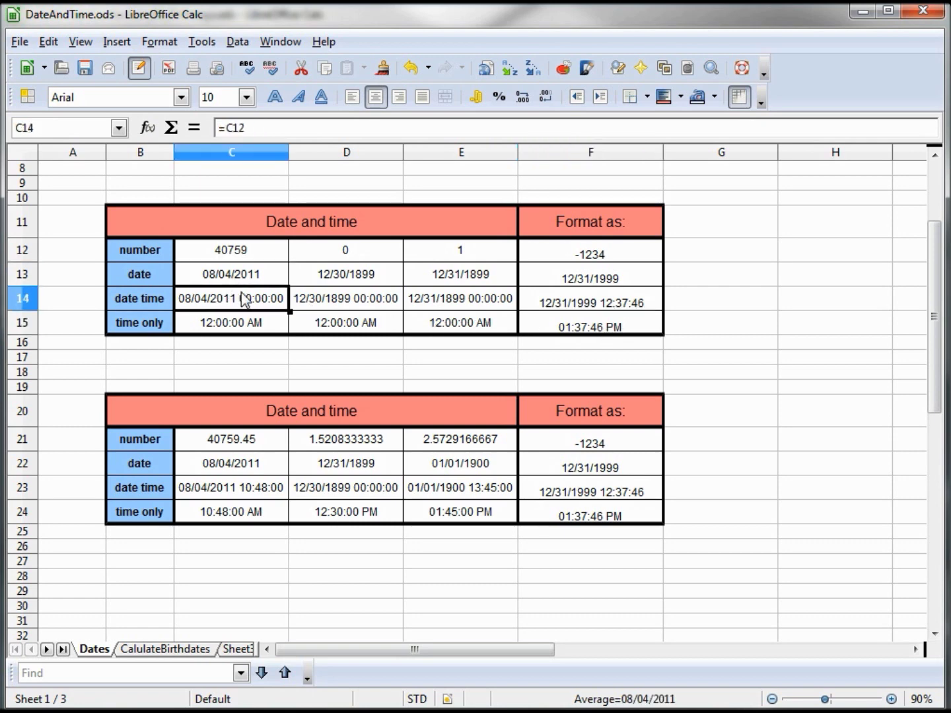
pyautogui.click(258, 325)
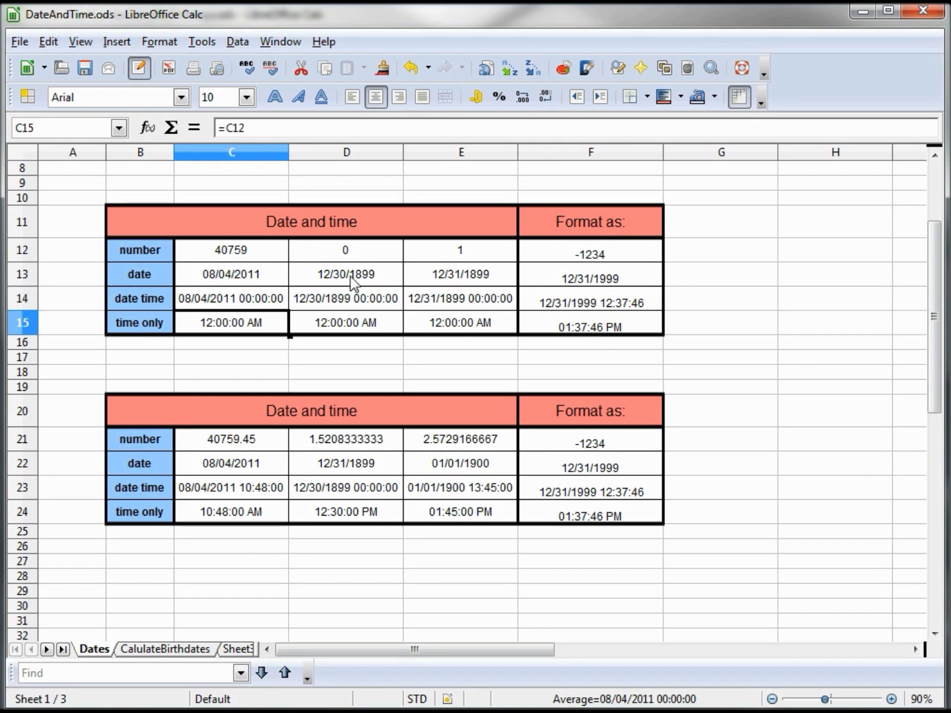
pyautogui.click(353, 277)
pyautogui.click(355, 305)
pyautogui.click(353, 320)
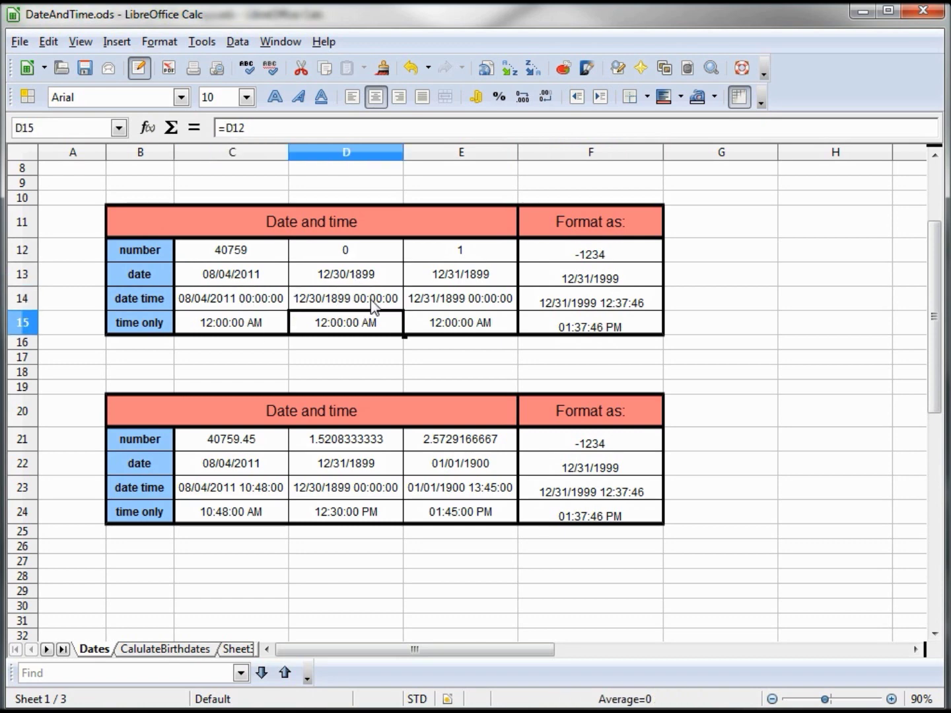
pyautogui.click(257, 443)
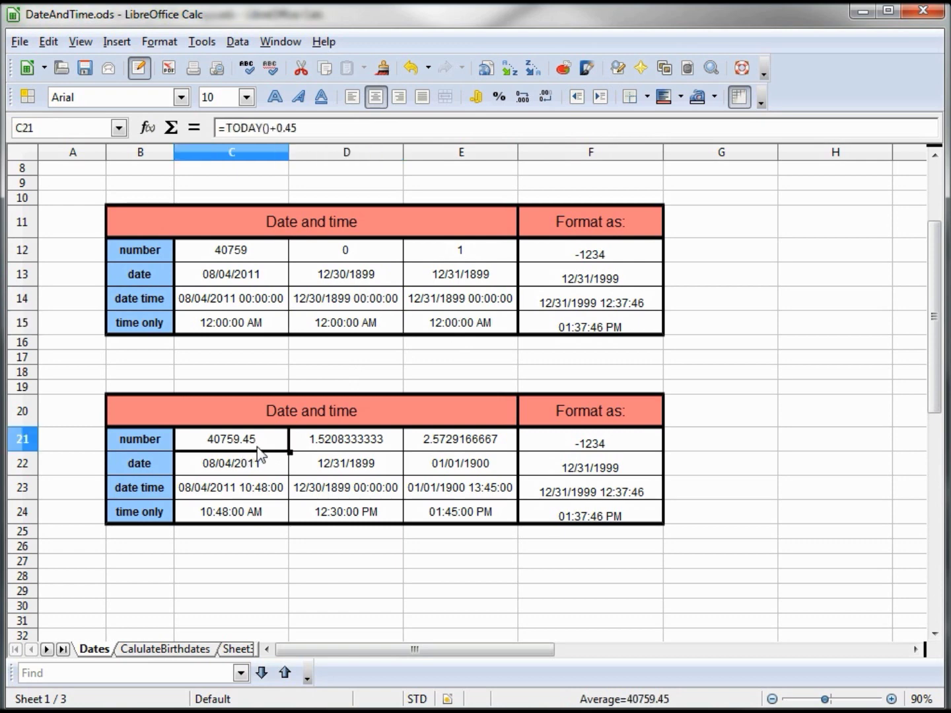
pyautogui.click(257, 515)
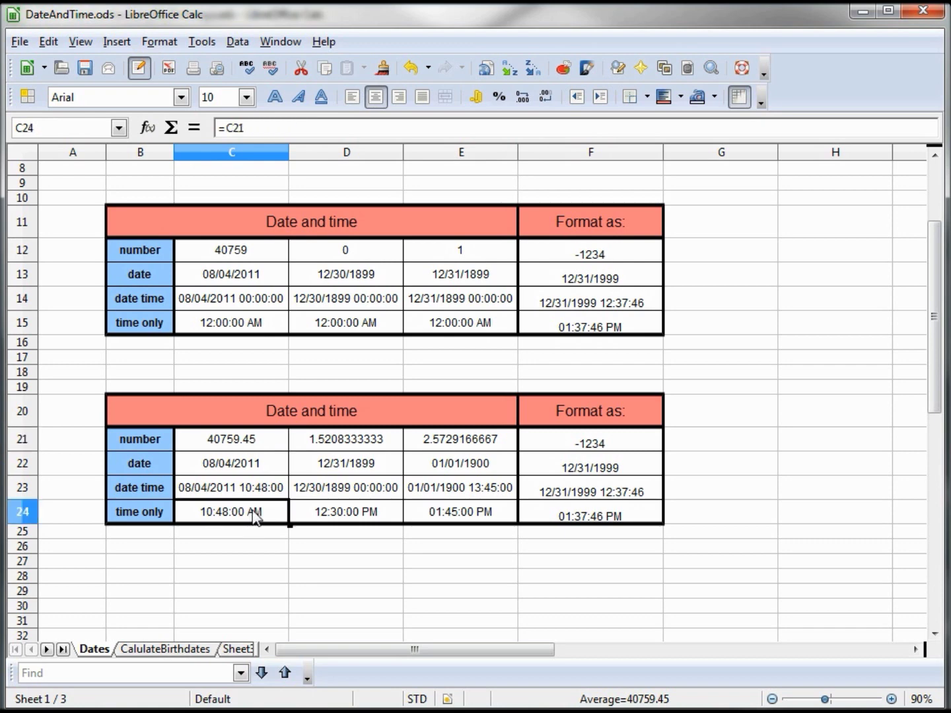
pyautogui.click(258, 495)
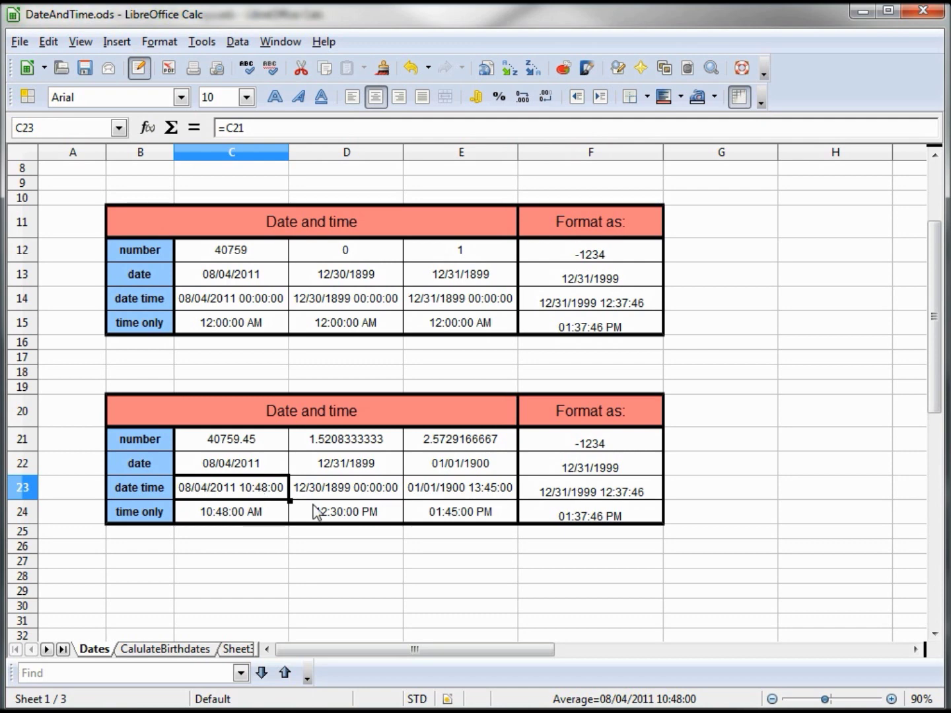
pyautogui.click(329, 515)
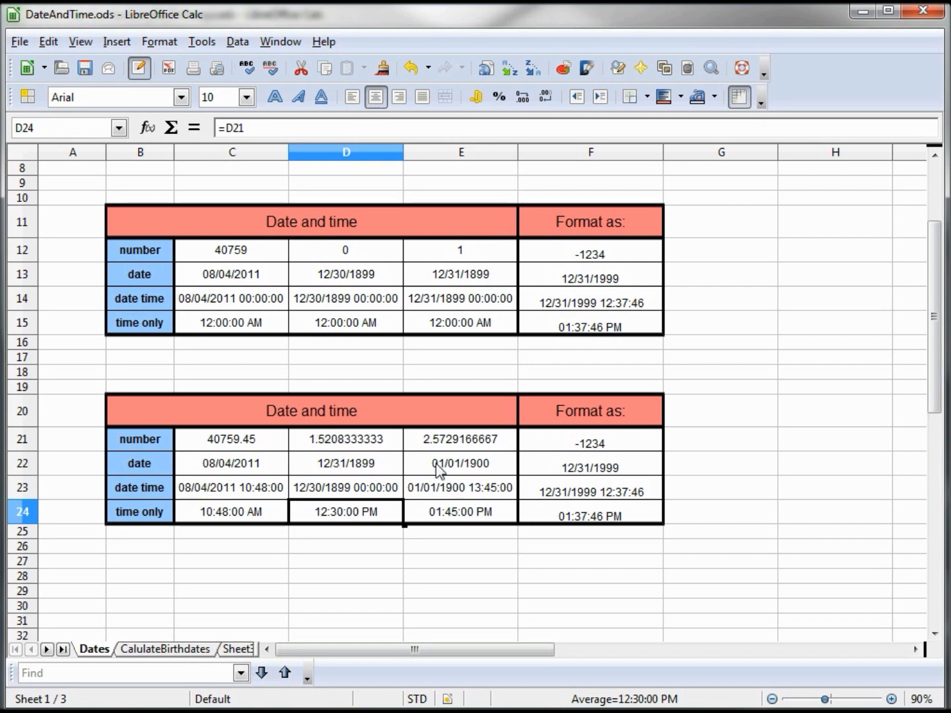
pyautogui.click(494, 470)
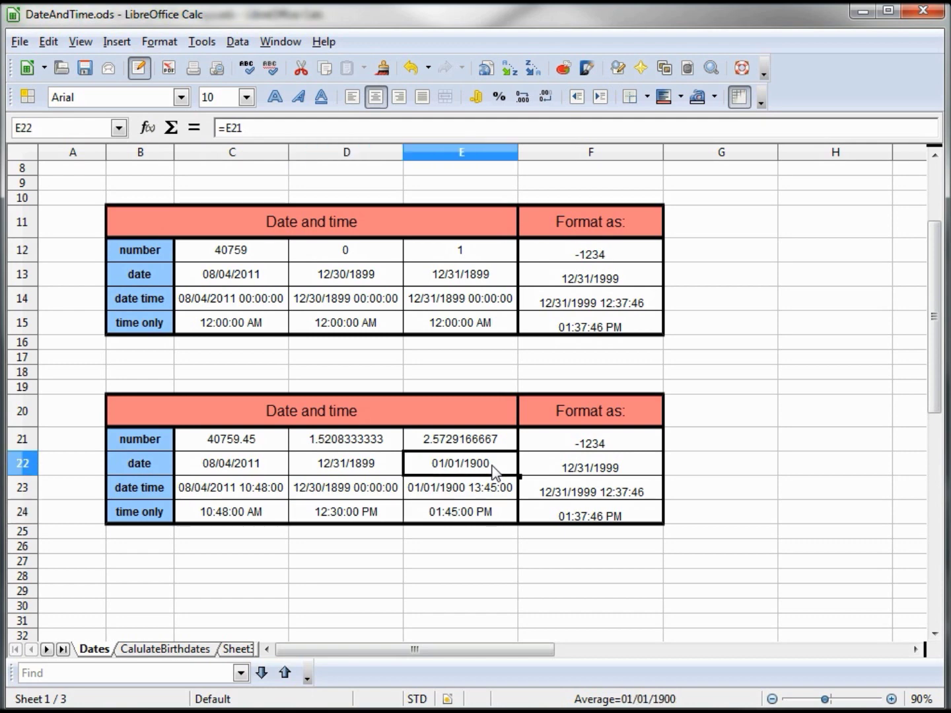